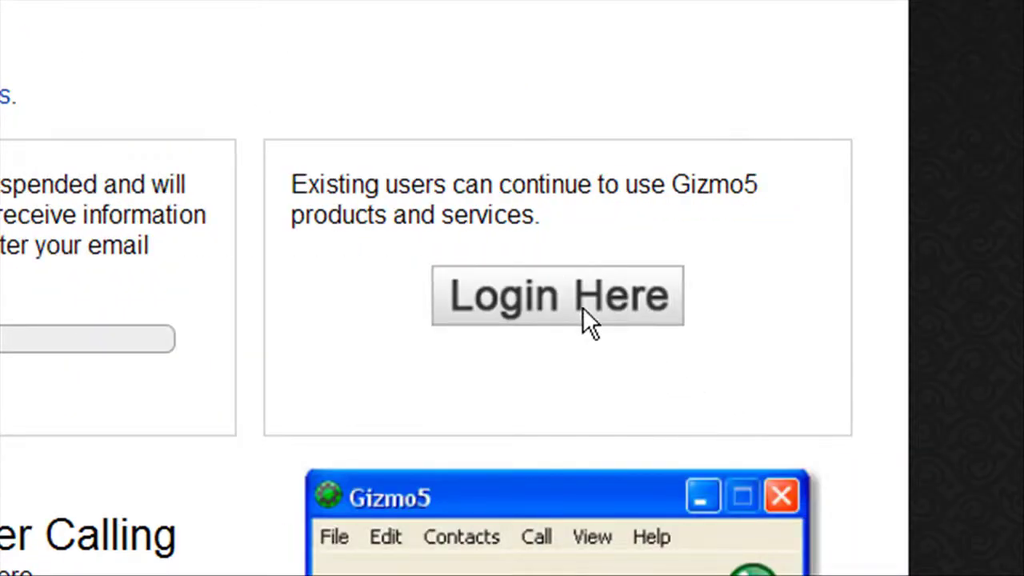
Step: Log in to the Gizmo5 member area as an existing user
click(573, 308)
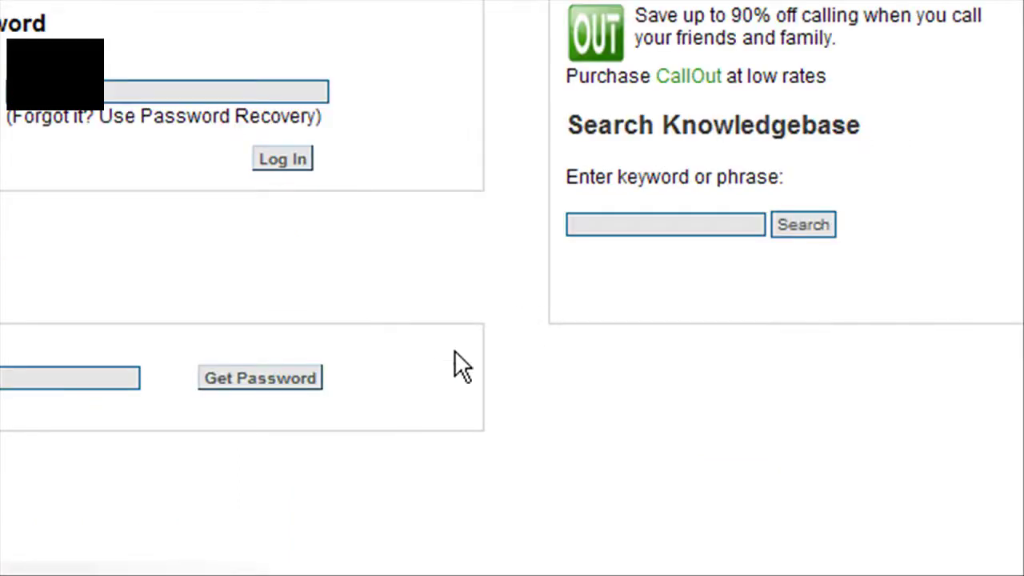
click(299, 167)
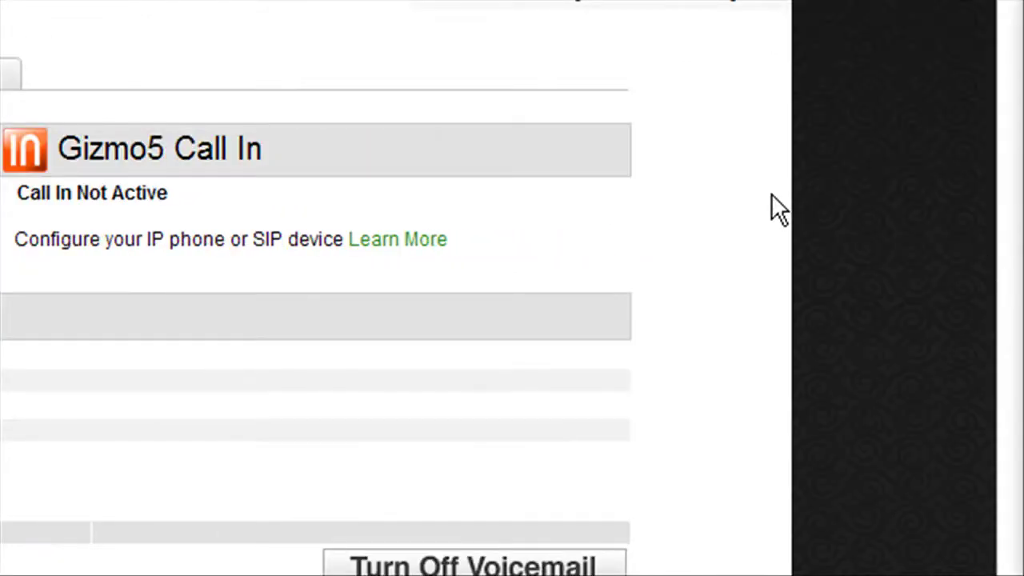
Step: Copy the account's SIP number from the Gizmo5 account overview
scroll(745, 272, down, 4)
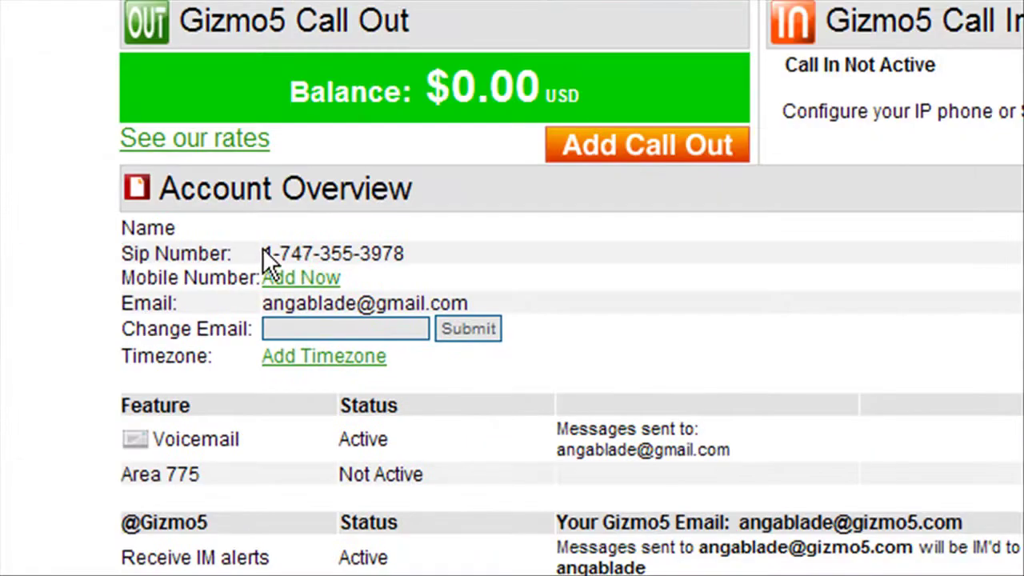
drag(263, 126, 373, 126)
right_click(370, 250)
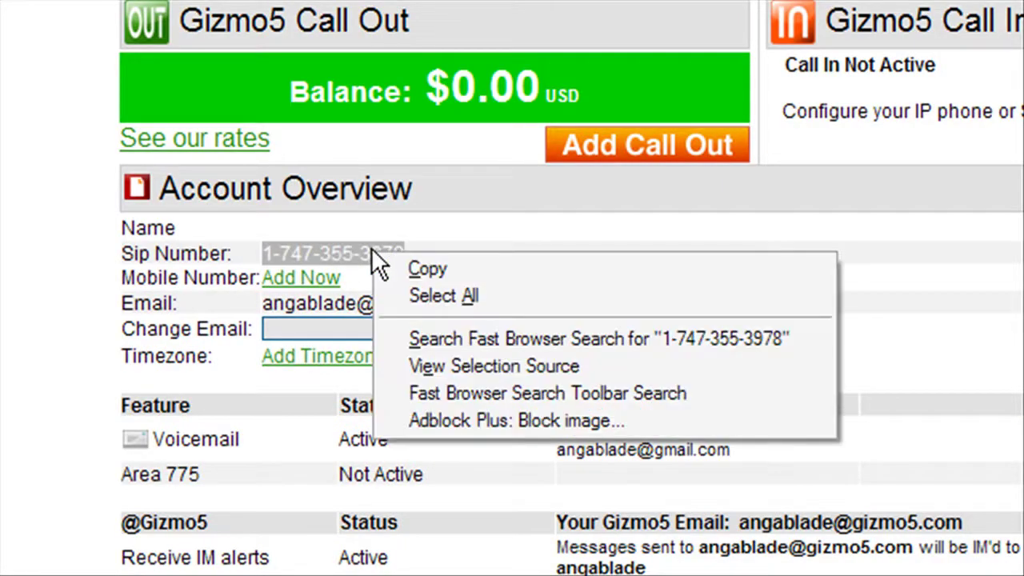
click(409, 267)
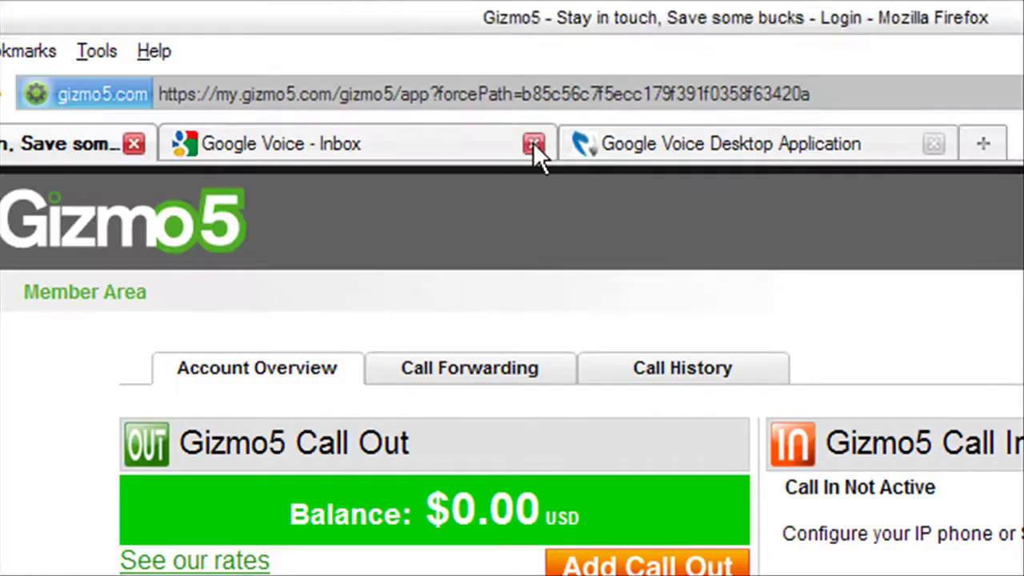
Step: Switch to the Google Voice page in the browser and close it
drag(535, 153, 274, 155)
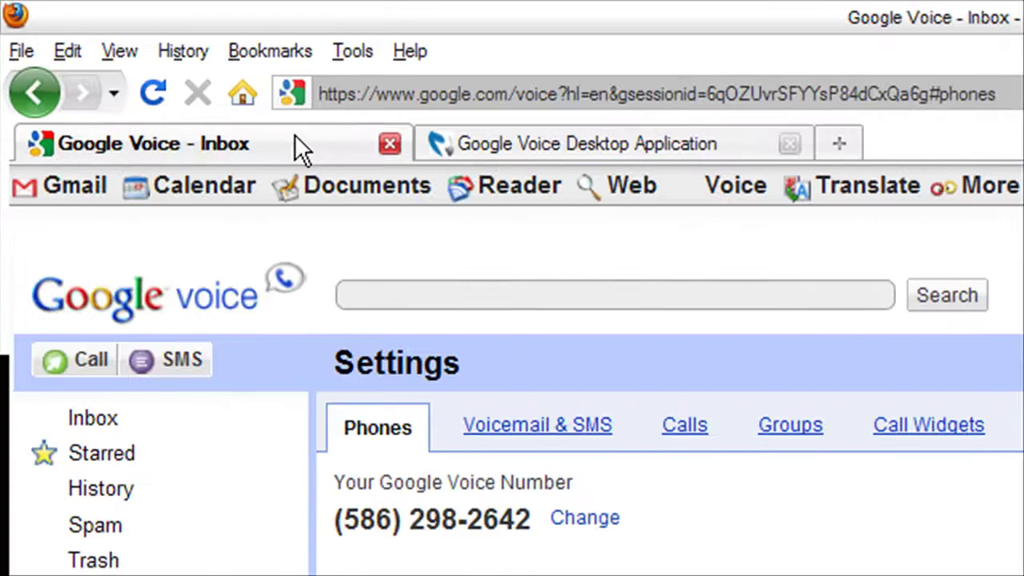
middle_click(293, 140)
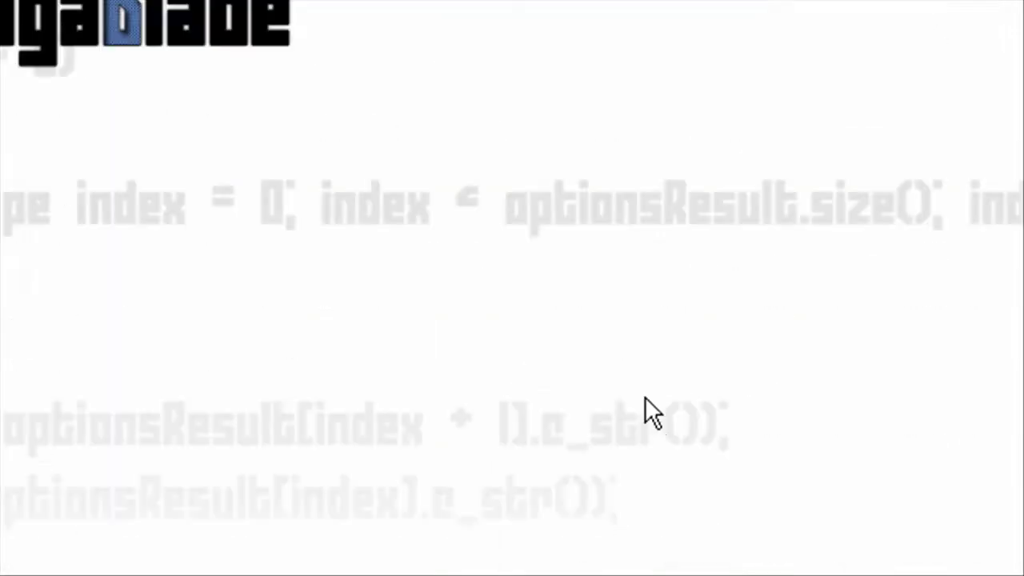
Step: Open the Gizmo5 desktop client and select the 08:56 PM call in its history
double_click(702, 551)
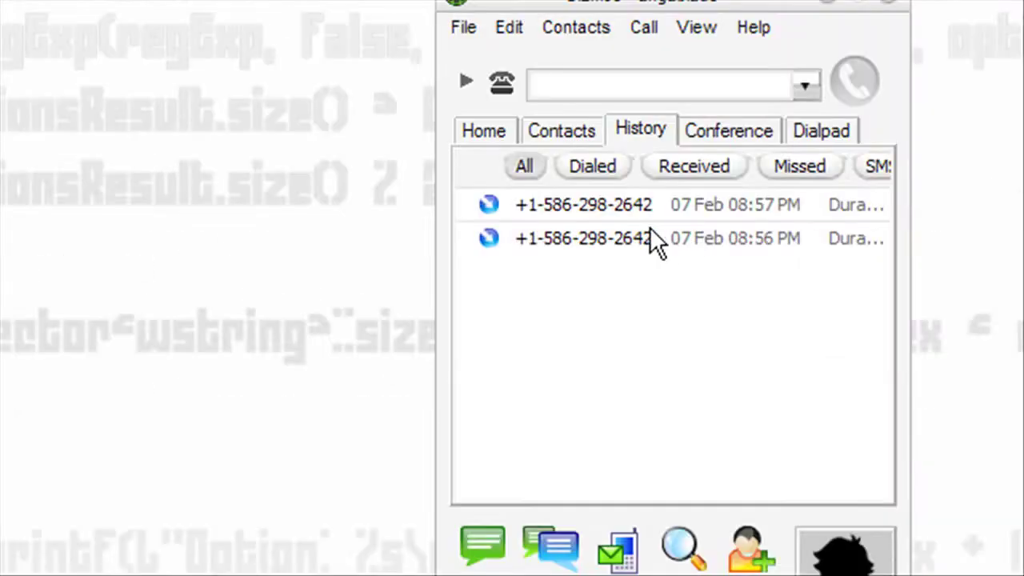
click(883, 104)
click(884, 83)
click(627, 236)
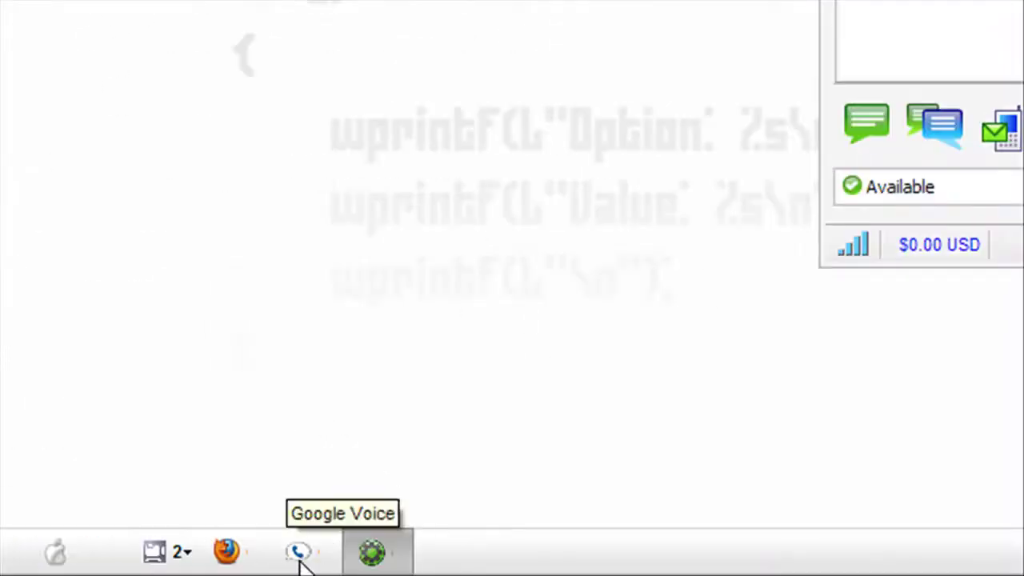
Step: Open the Google Voice desktop application and look through the inbox messages
click(301, 554)
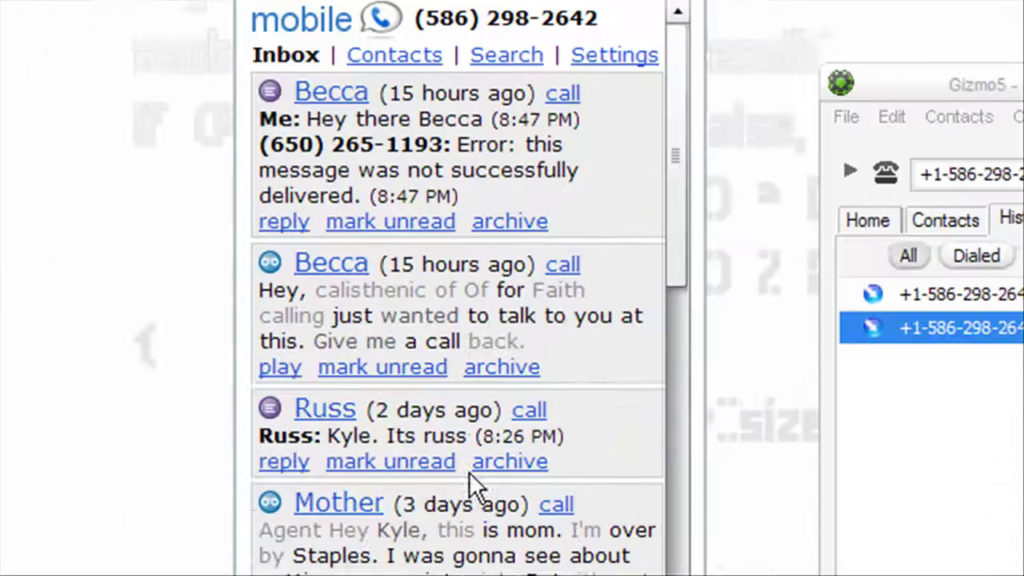
scroll(508, 326, down, 5)
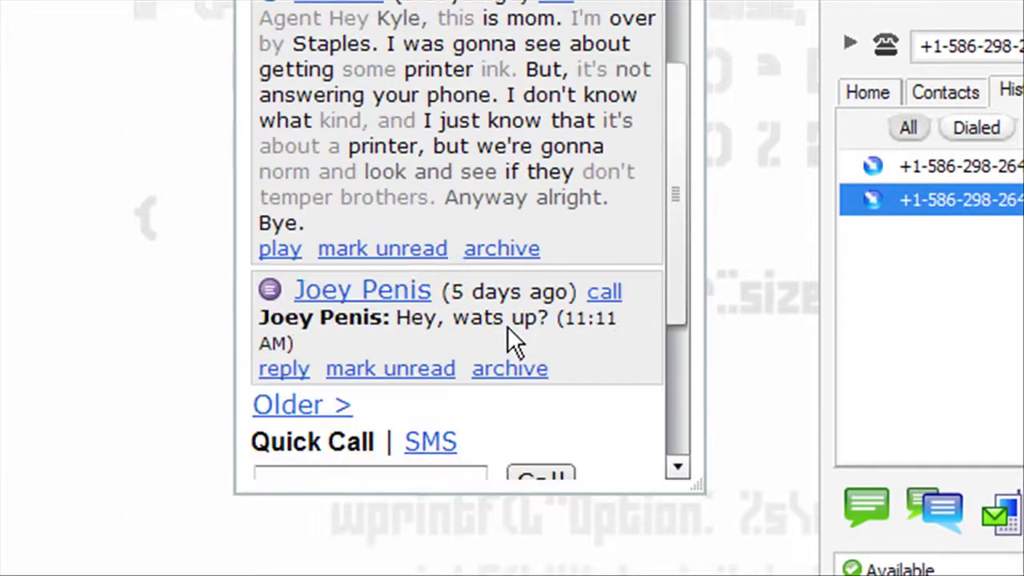
scroll(505, 326, up, 5)
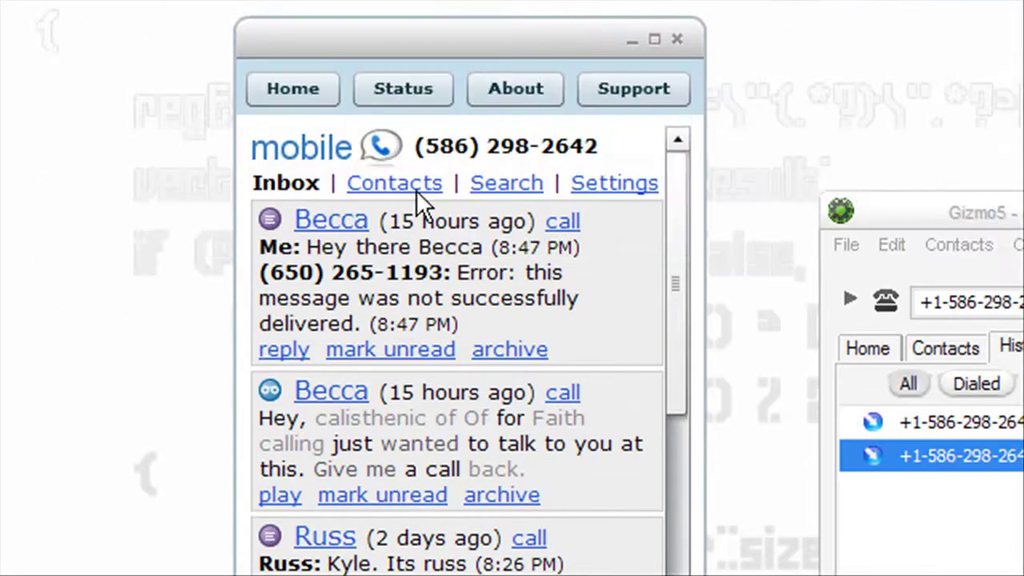
Step: Open the Google Voice contact list and place a call to one of the contacts
click(411, 180)
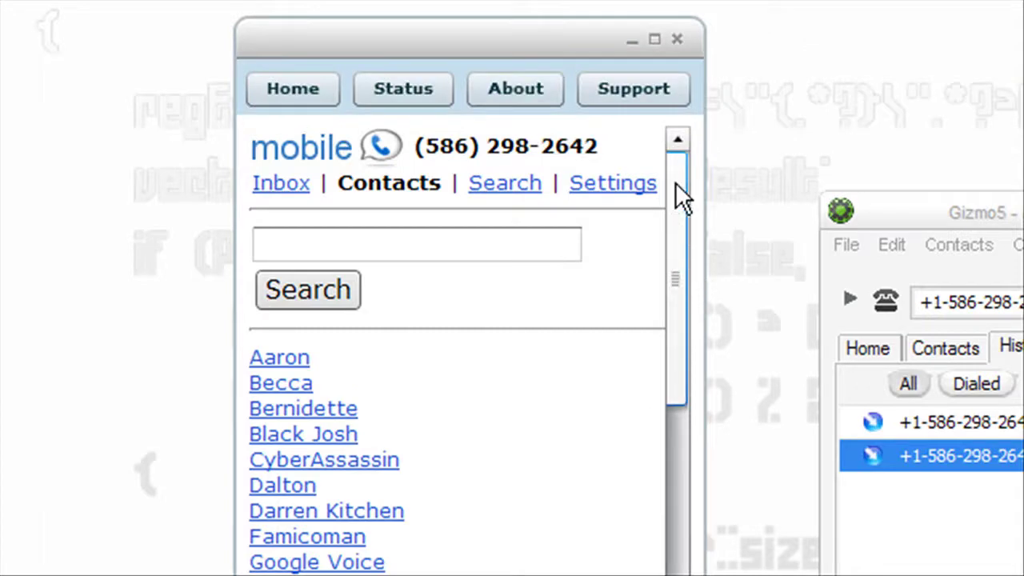
drag(675, 183, 691, 454)
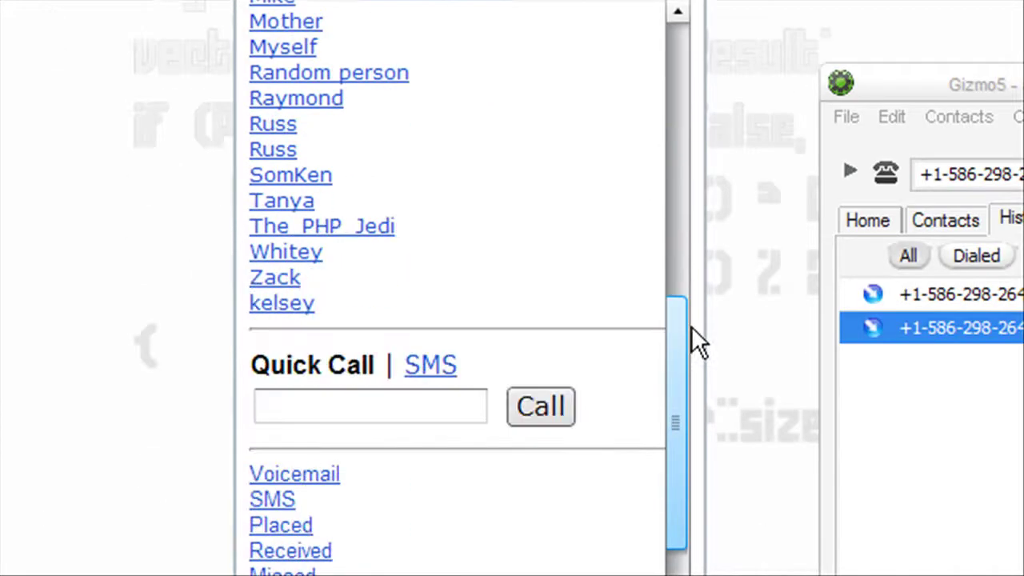
mouse_move(691, 328)
mouse_down()
mouse_move(691, 355)
mouse_move(691, 312)
mouse_up()
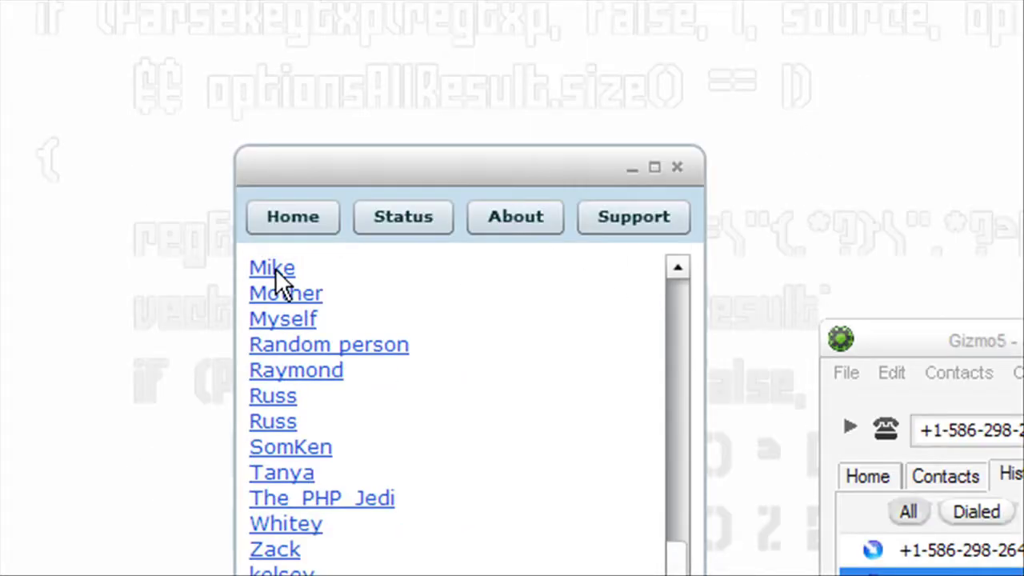
click(275, 270)
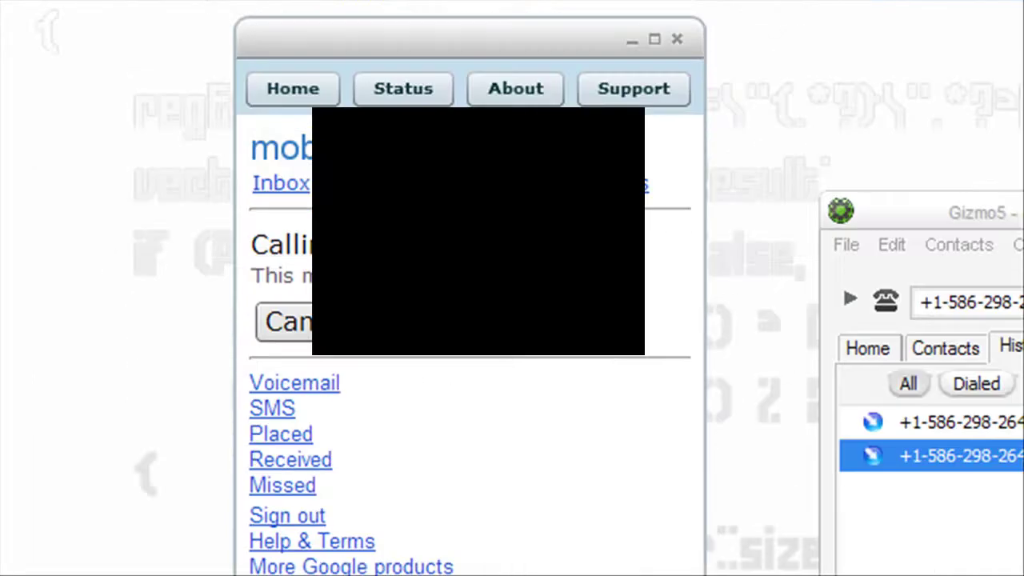
Step: Answer the incoming Google Voice call in the Gizmo5 call window
drag(431, 269, 657, 148)
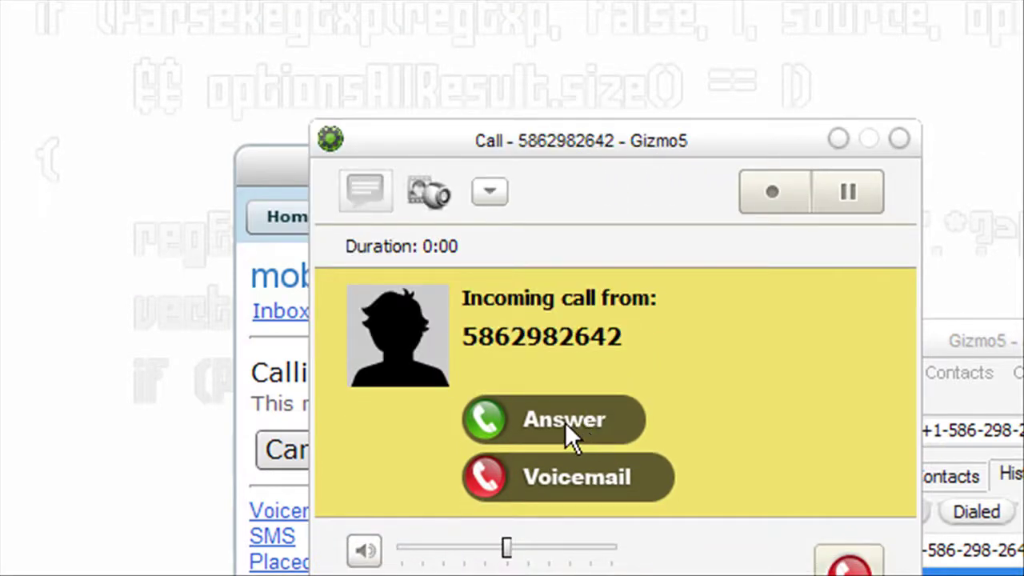
click(565, 421)
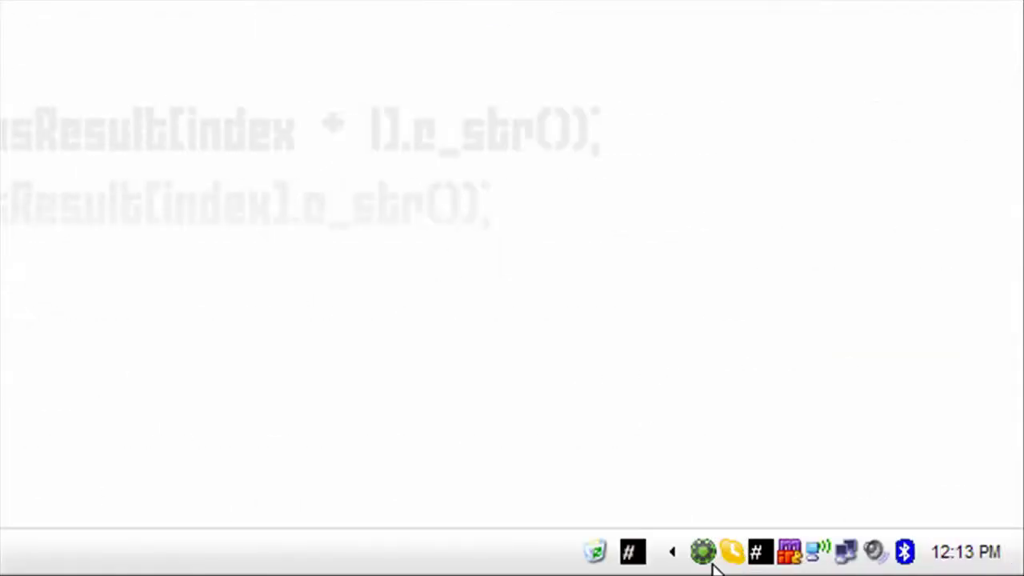
Step: Reopen the Gizmo5 client and look through its Contacts, History, Conference, Dialpad and Home views
double_click(701, 552)
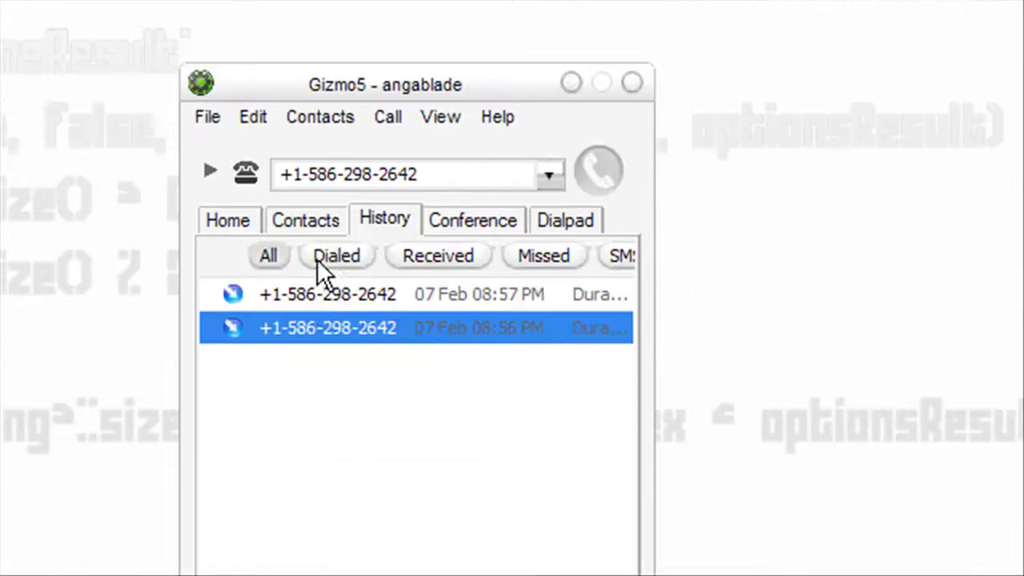
click(301, 220)
click(384, 220)
click(461, 220)
click(549, 224)
click(253, 223)
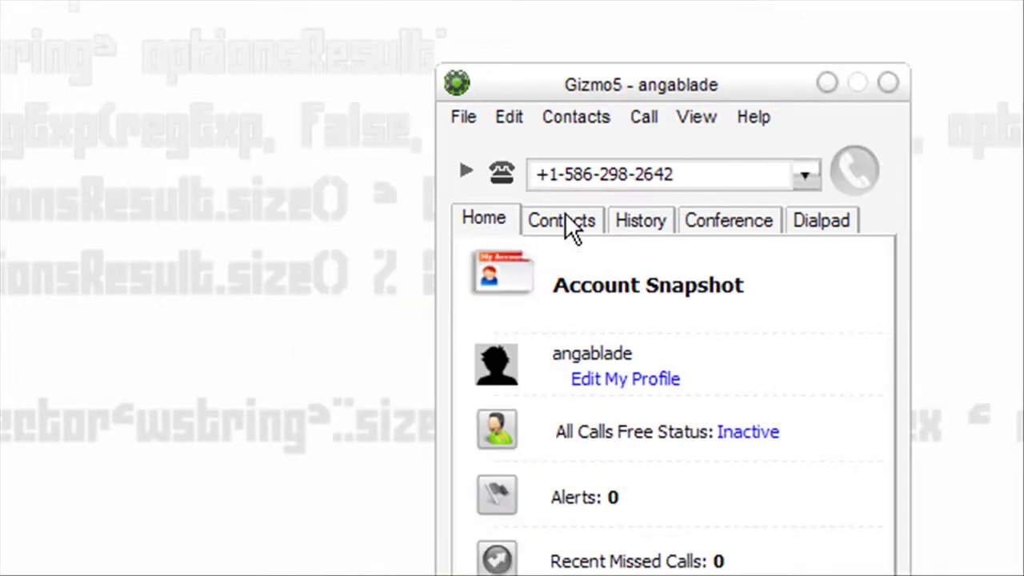
click(564, 216)
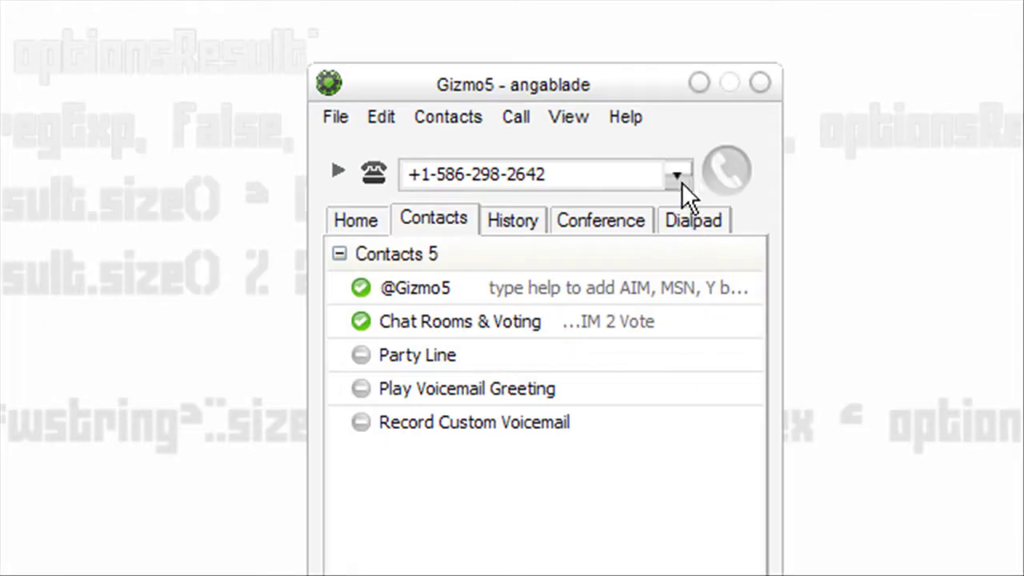
Step: Call the number of the 08:57 PM entry in the Gizmo5 call history
click(496, 227)
double_click(485, 295)
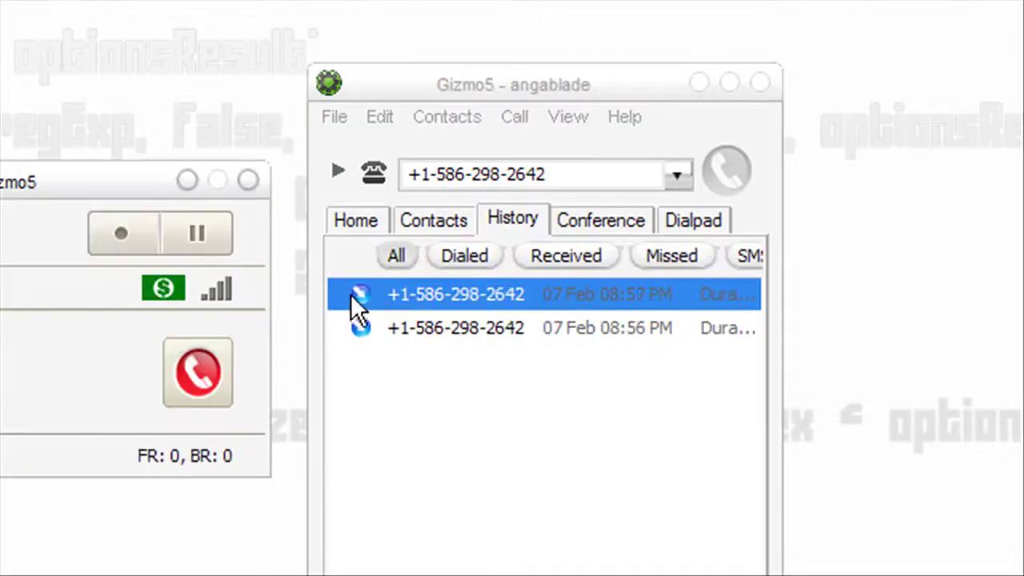